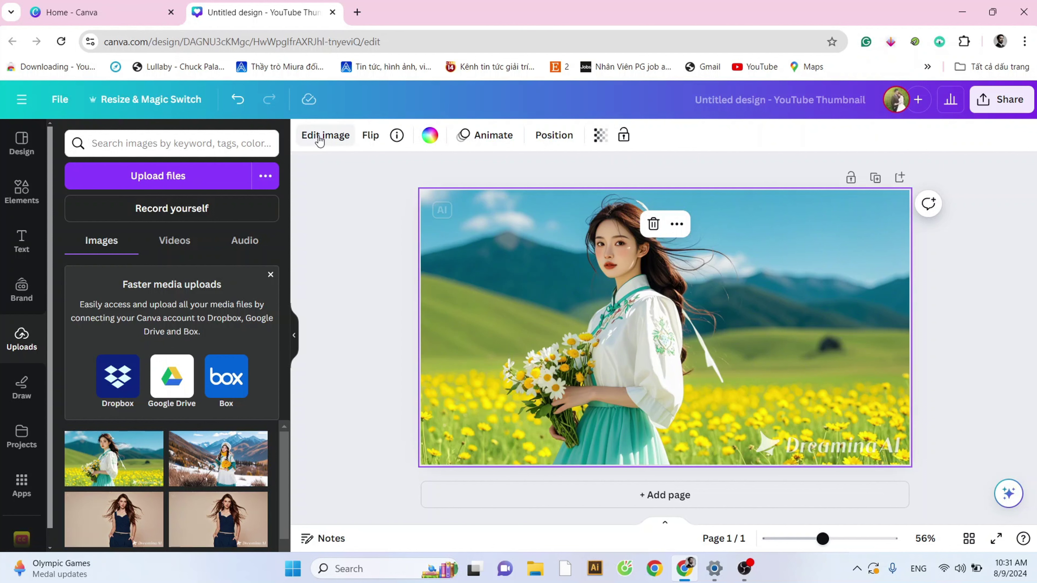
# Remove the flower-field photo's background with BG Remover and open its brush refinement settings.
pyautogui.click(322, 138)
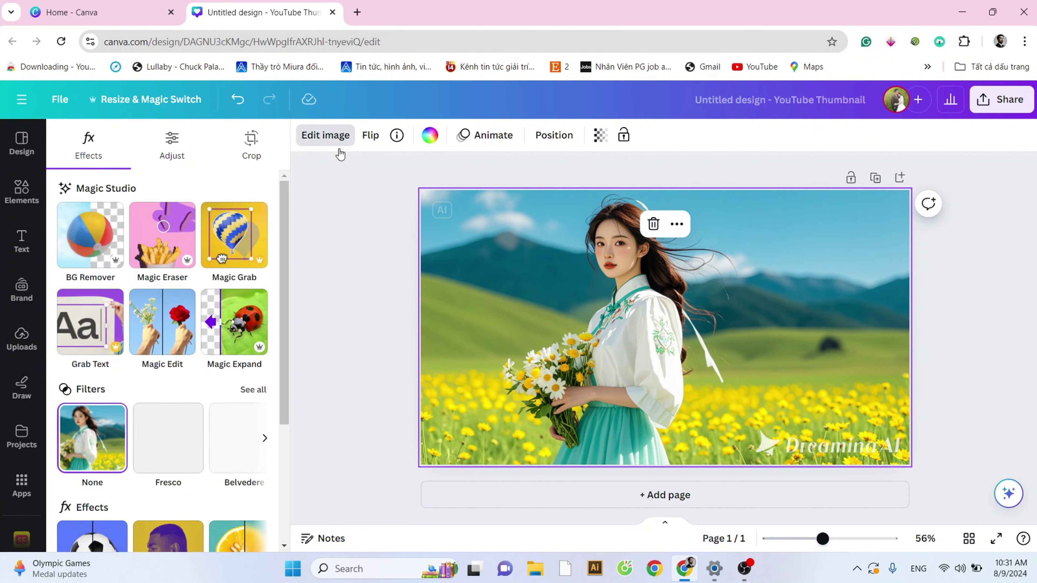
pyautogui.click(104, 241)
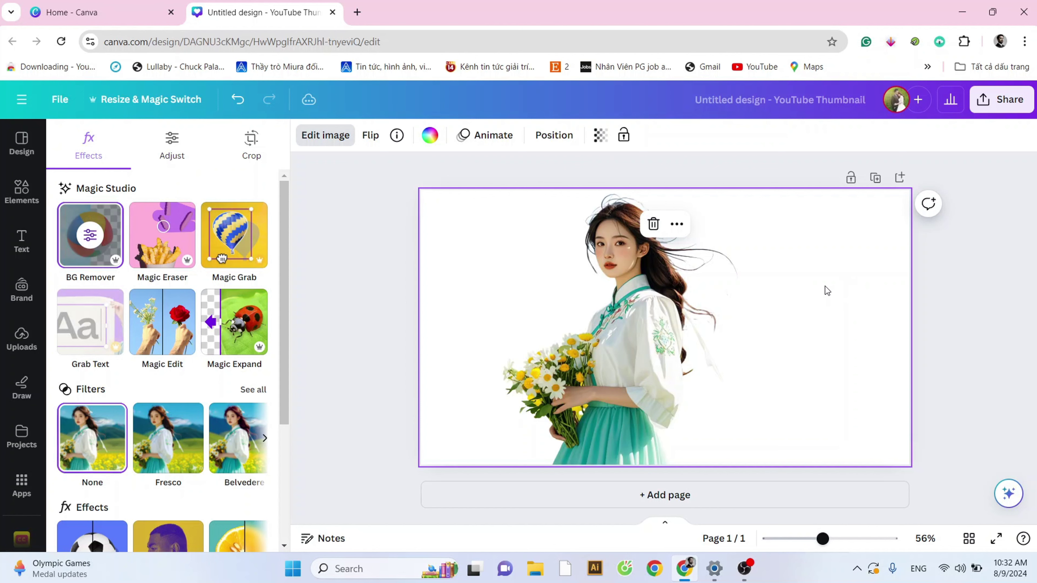
pyautogui.click(95, 233)
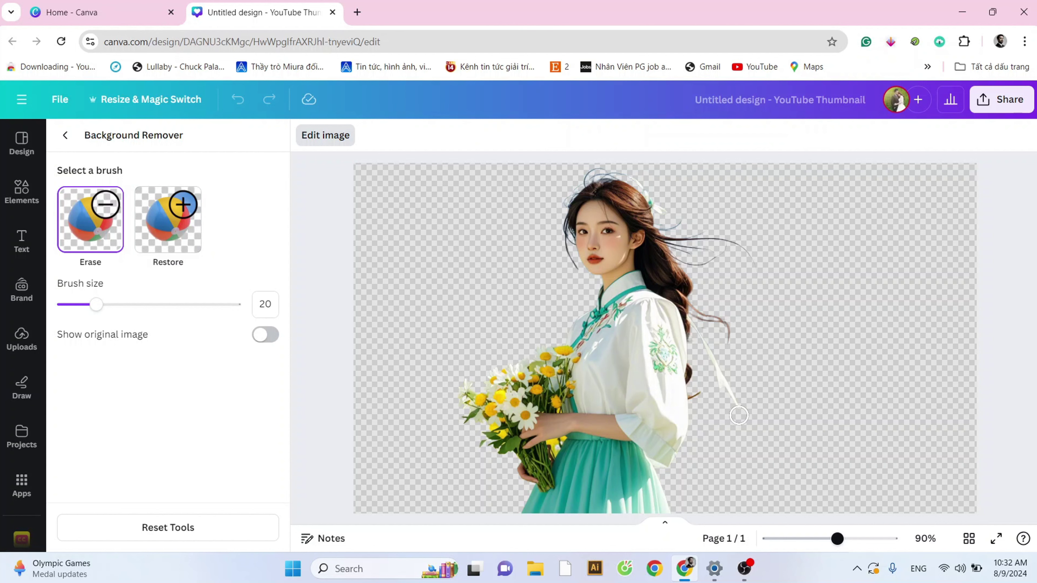
# Erase the loose hair strands and ribbon beside the woman, and paint them back with the Restore brush at size 27.
pyautogui.moveTo(739, 415)
pyautogui.mouseDown()
pyautogui.moveTo(738, 378)
pyautogui.moveTo(752, 375)
pyautogui.moveTo(734, 389)
pyautogui.moveTo(713, 366)
pyautogui.moveTo(733, 330)
pyautogui.moveTo(737, 274)
pyautogui.mouseUp()
pyautogui.moveTo(747, 210)
pyautogui.mouseDown()
pyautogui.moveTo(723, 246)
pyautogui.moveTo(725, 382)
pyautogui.mouseUp()
pyautogui.click(165, 245)
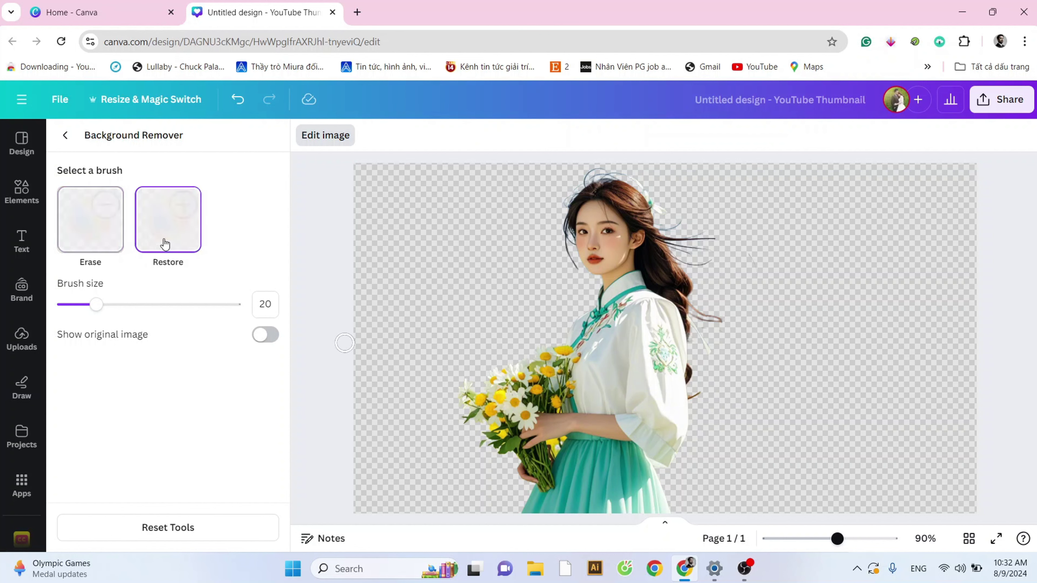
pyautogui.moveTo(97, 304)
pyautogui.mouseDown()
pyautogui.moveTo(132, 304)
pyautogui.moveTo(109, 304)
pyautogui.mouseUp()
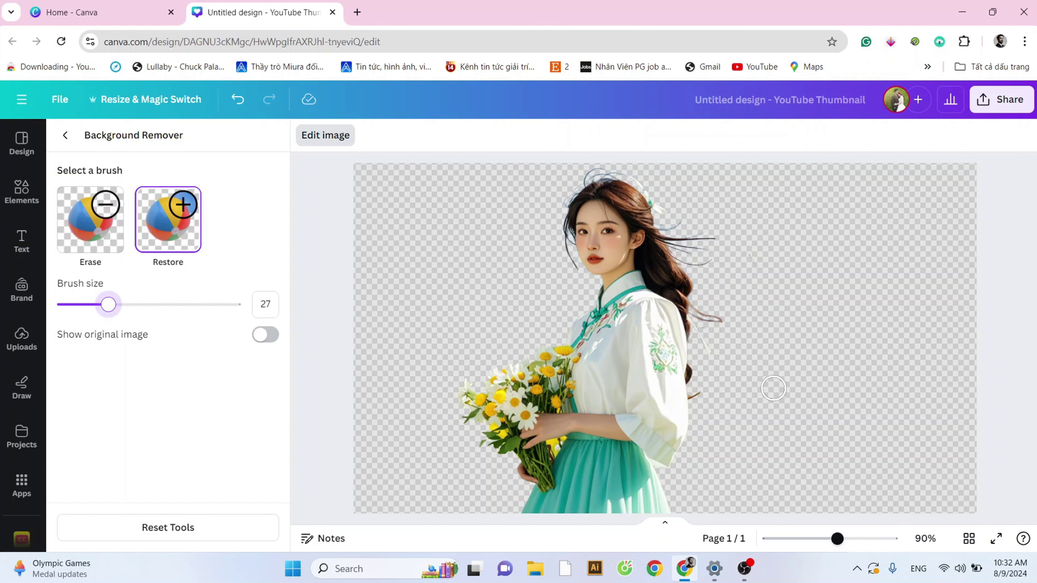
pyautogui.moveTo(745, 407)
pyautogui.mouseDown()
pyautogui.moveTo(724, 382)
pyautogui.moveTo(718, 346)
pyautogui.moveTo(732, 307)
pyautogui.moveTo(720, 226)
pyautogui.mouseUp()
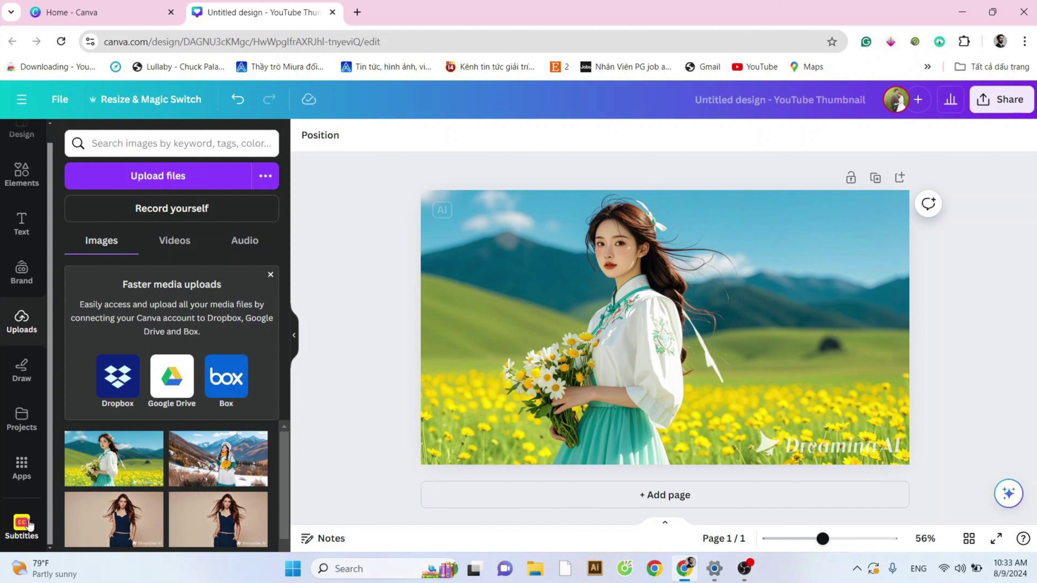
# Search the Canva apps for "clear background" and open the Clear Background app.
pyautogui.click(24, 468)
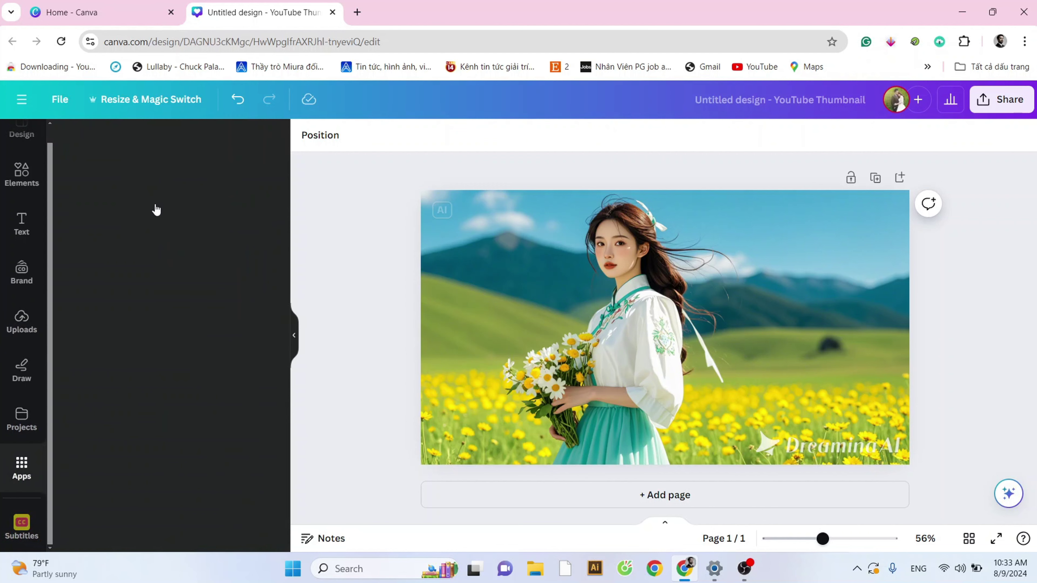
pyautogui.click(164, 149)
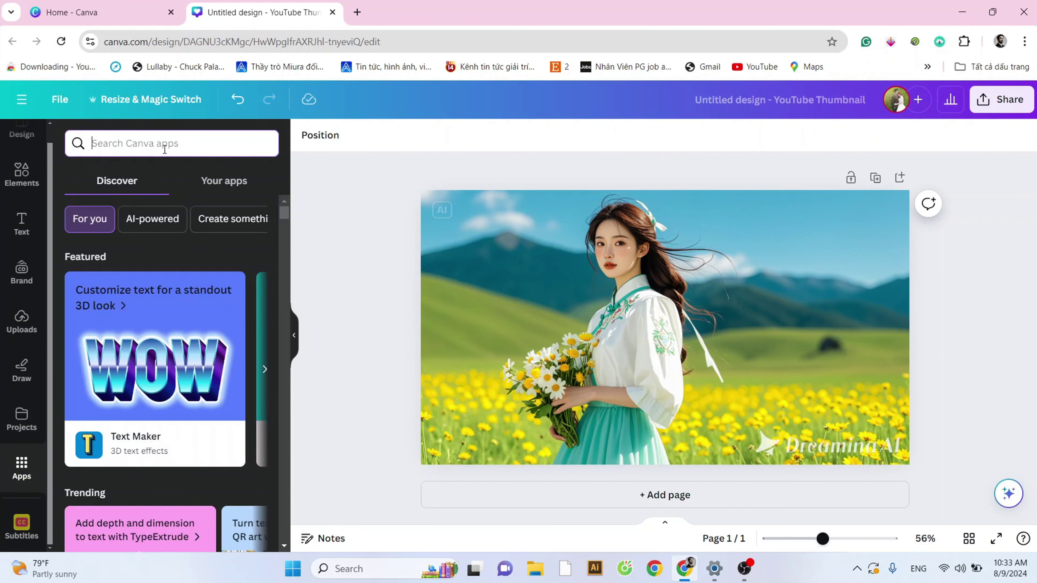
pyautogui.write('clear backg')
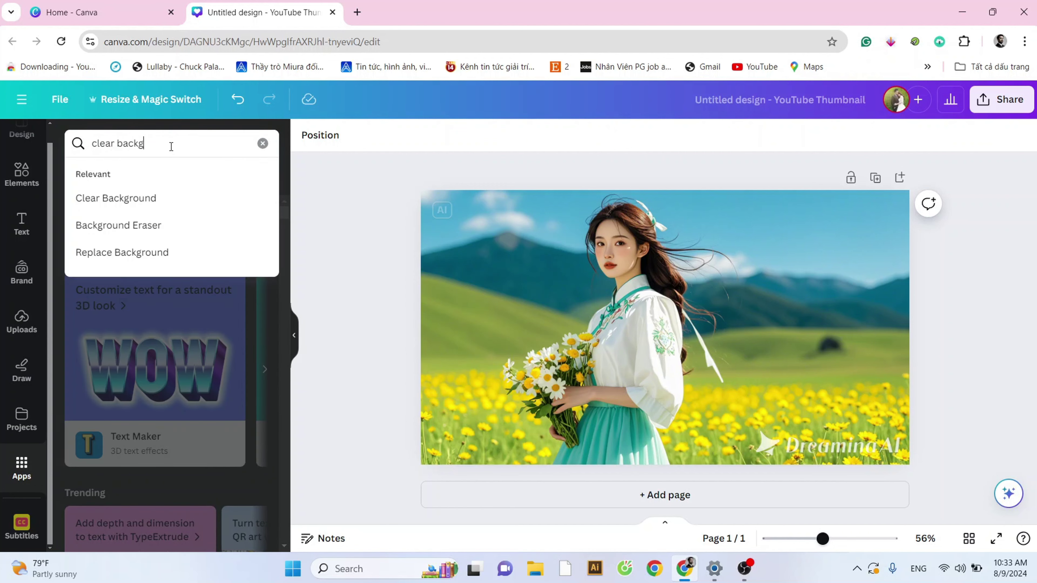
pyautogui.write('round')
pyautogui.press('Return')
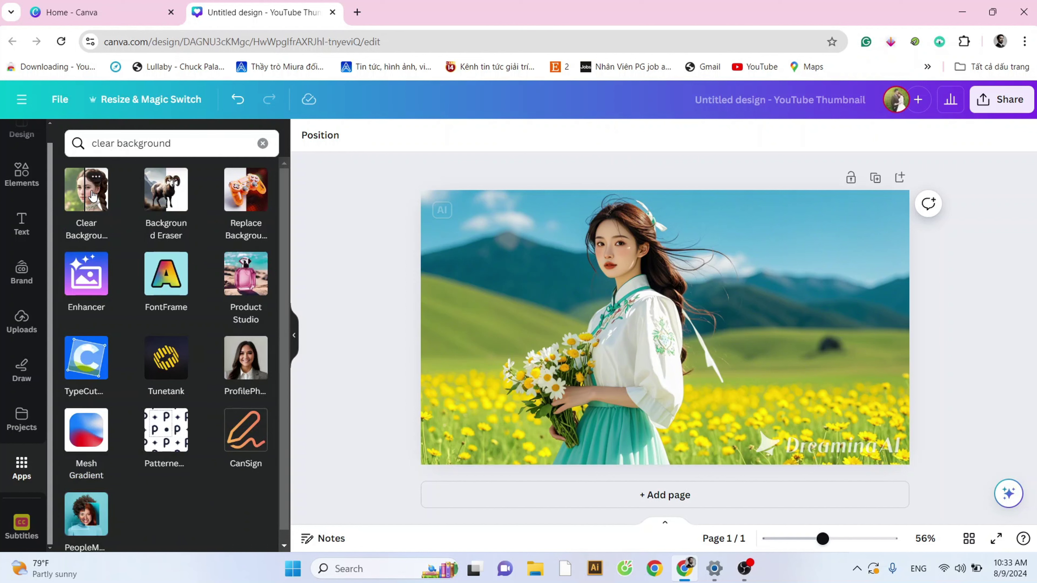
pyautogui.click(86, 189)
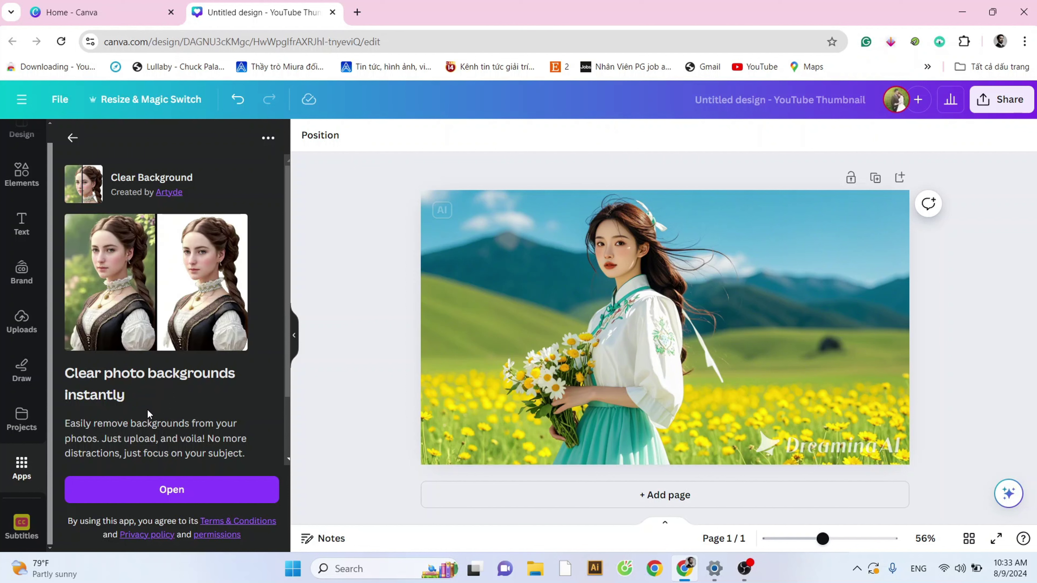
pyautogui.click(163, 489)
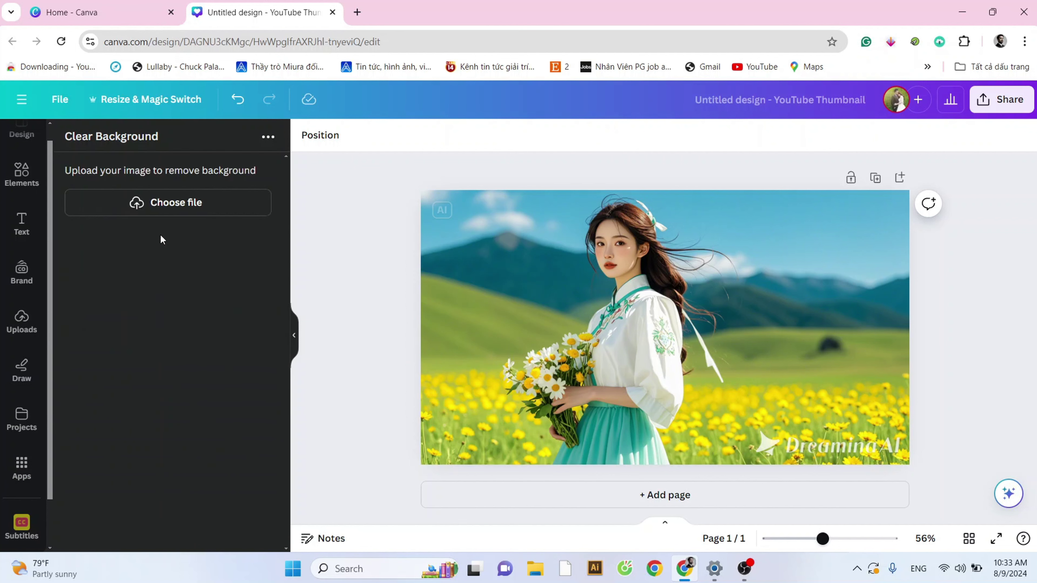
# Upload the image "My Altay heroine (1)" from Downloads to Clear Background and remove its background.
pyautogui.click(172, 205)
pyautogui.click(378, 238)
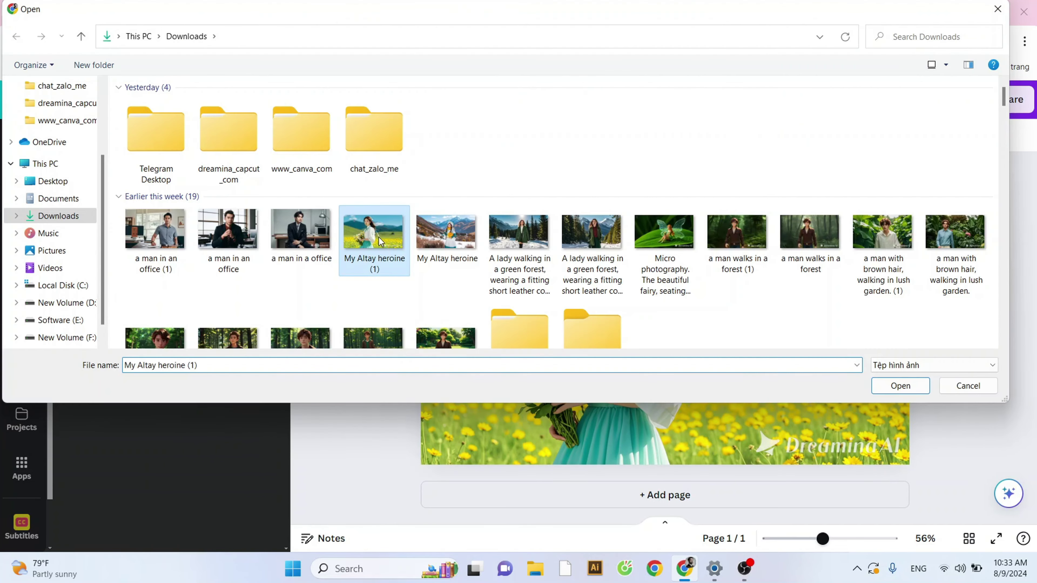
pyautogui.doubleClick(378, 237)
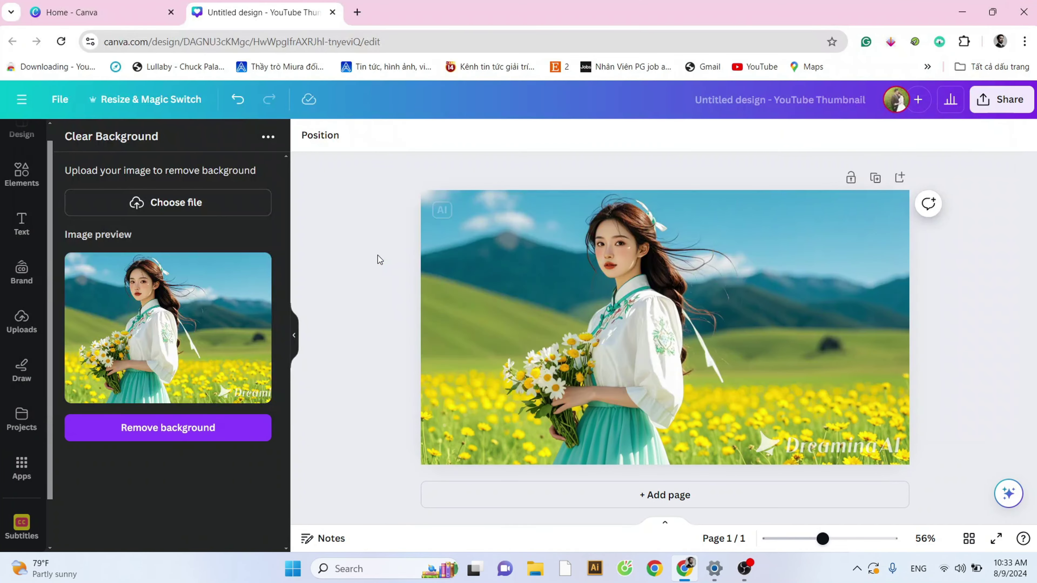
pyautogui.click(193, 425)
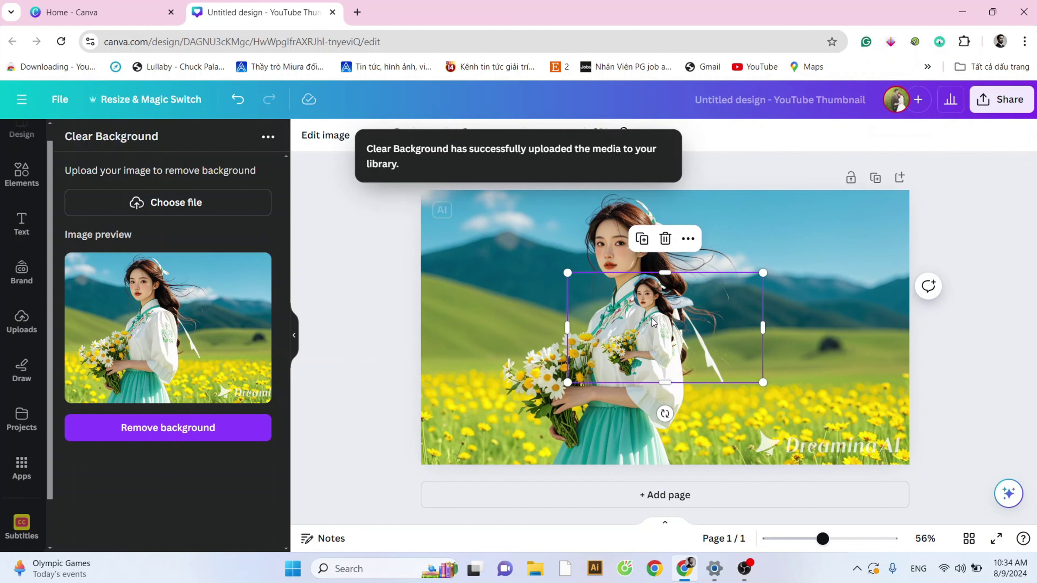
# Enlarge the woman cutout to about the page's height on its right half, and delete the original photo behind it.
pyautogui.moveTo(653, 359); pyautogui.dragTo(786, 331)
pyautogui.moveTo(700, 244); pyautogui.dragTo(591, 180)
pyautogui.moveTo(804, 308); pyautogui.dragTo(824, 354)
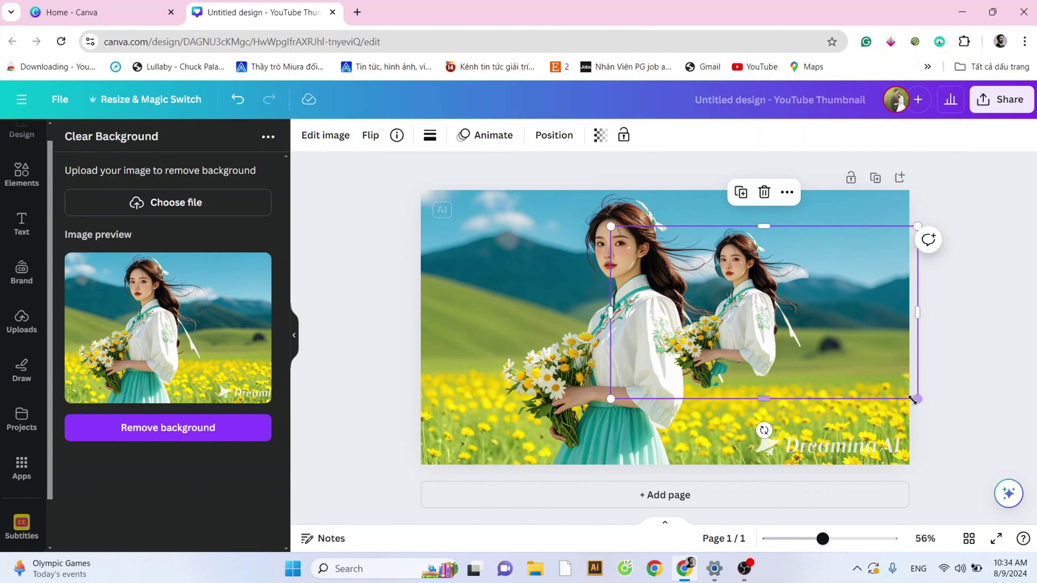
pyautogui.moveTo(918, 398); pyautogui.dragTo(1025, 516)
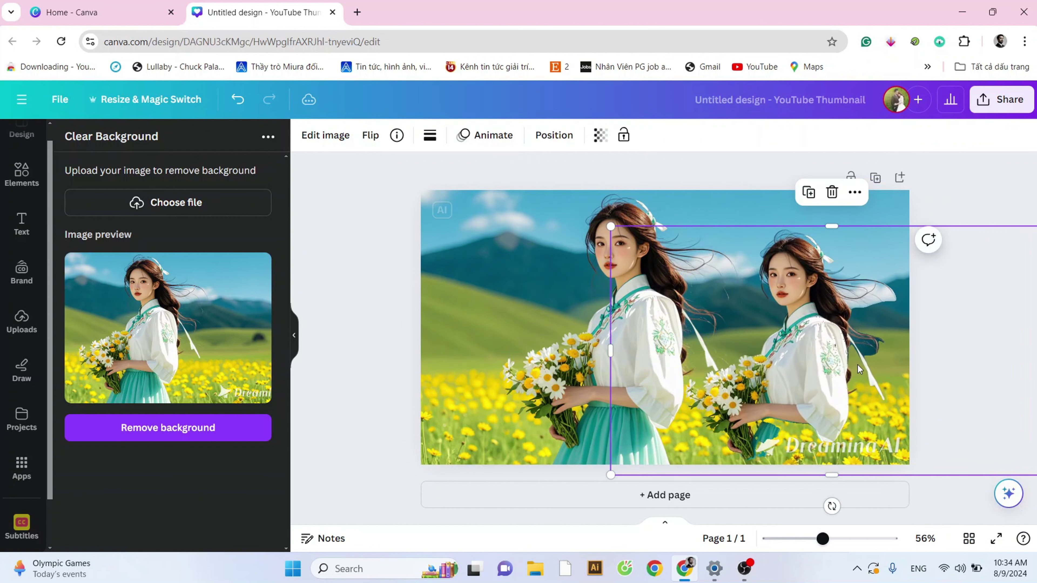
pyautogui.moveTo(610, 225); pyautogui.dragTo(590, 180)
pyautogui.click(494, 327)
pyautogui.press('Delete')
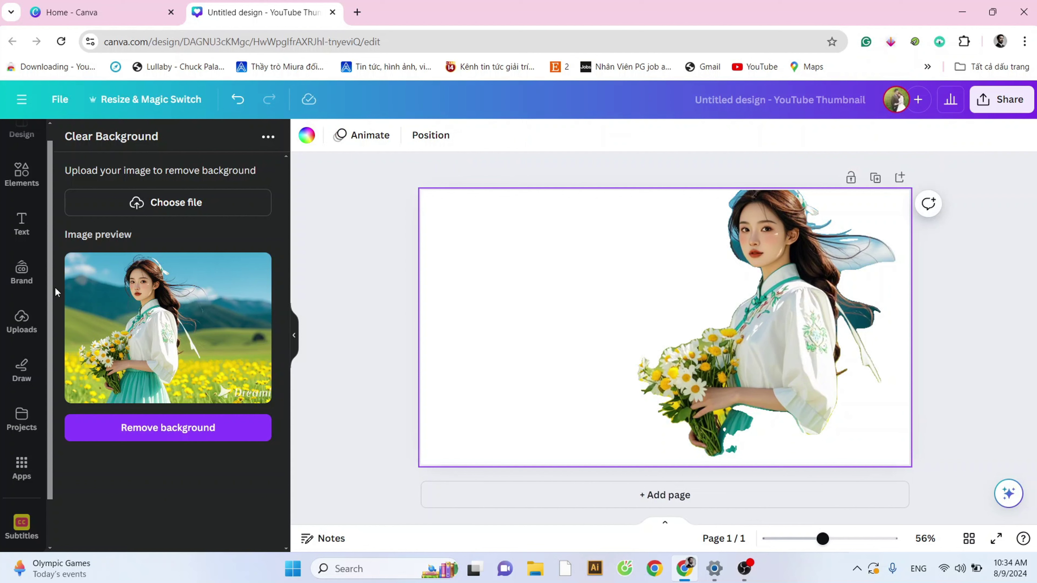
# Search the elements for "background" and show all matching photos.
pyautogui.click(21, 174)
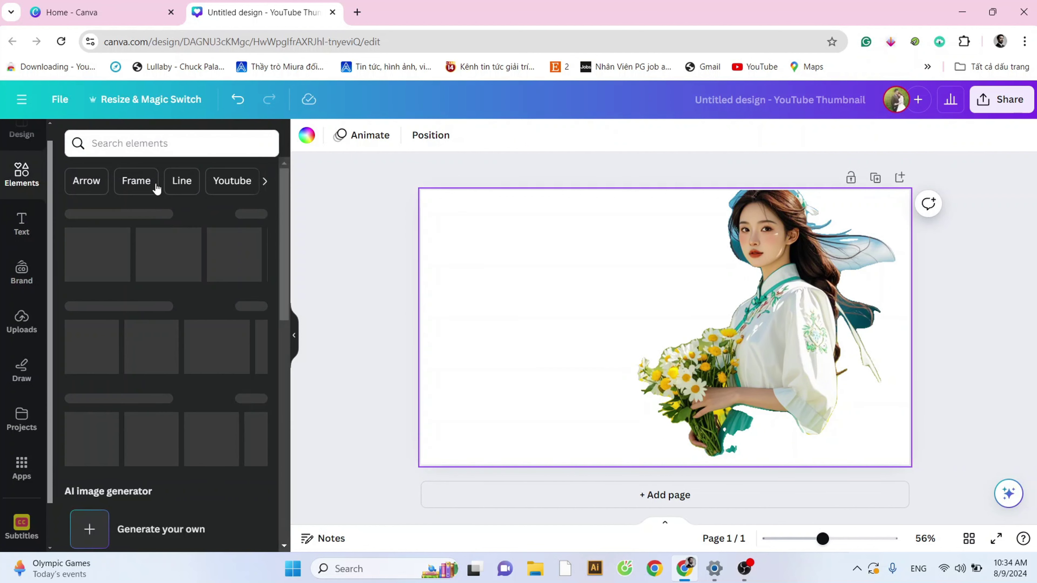
pyautogui.click(177, 148)
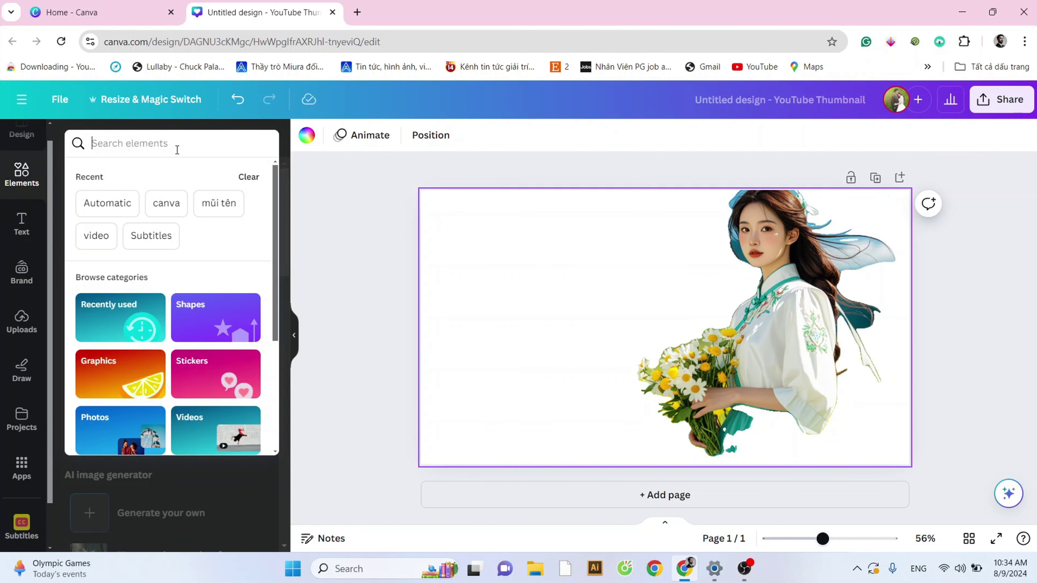
pyautogui.write('background')
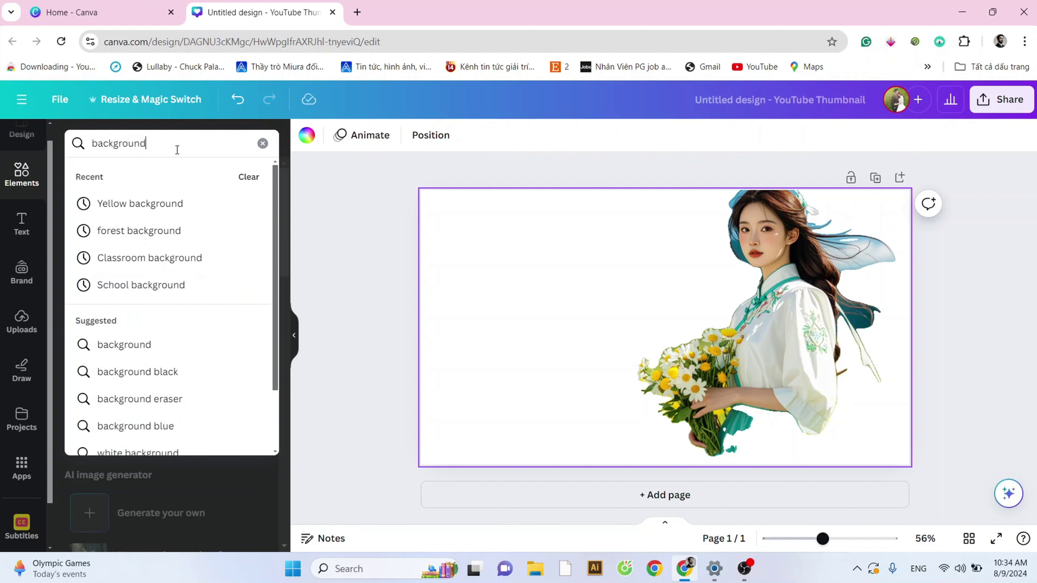
pyautogui.press('Return')
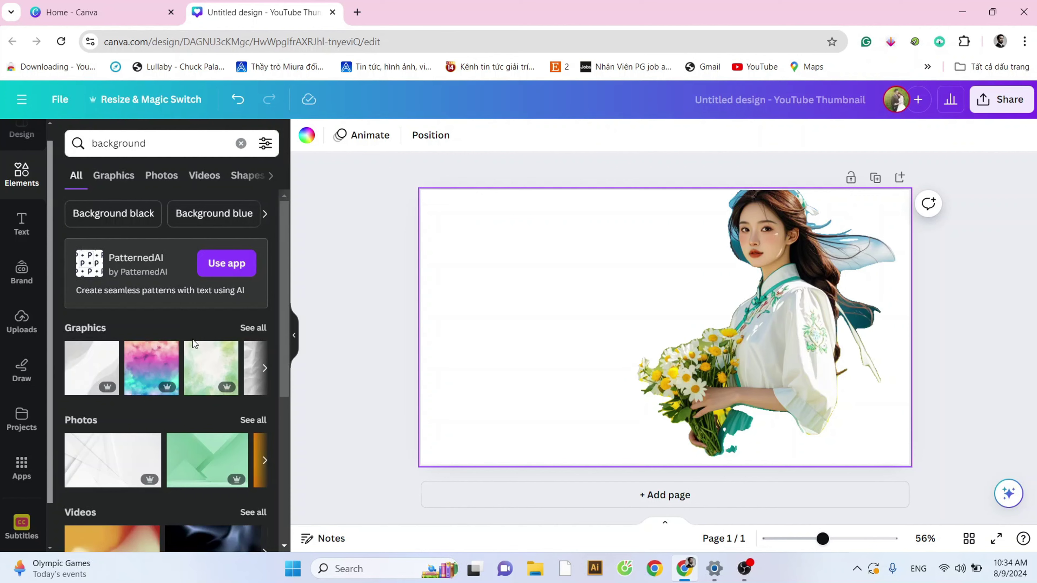
pyautogui.scroll(-3, 188, 367)
pyautogui.scroll(2, 212, 310)
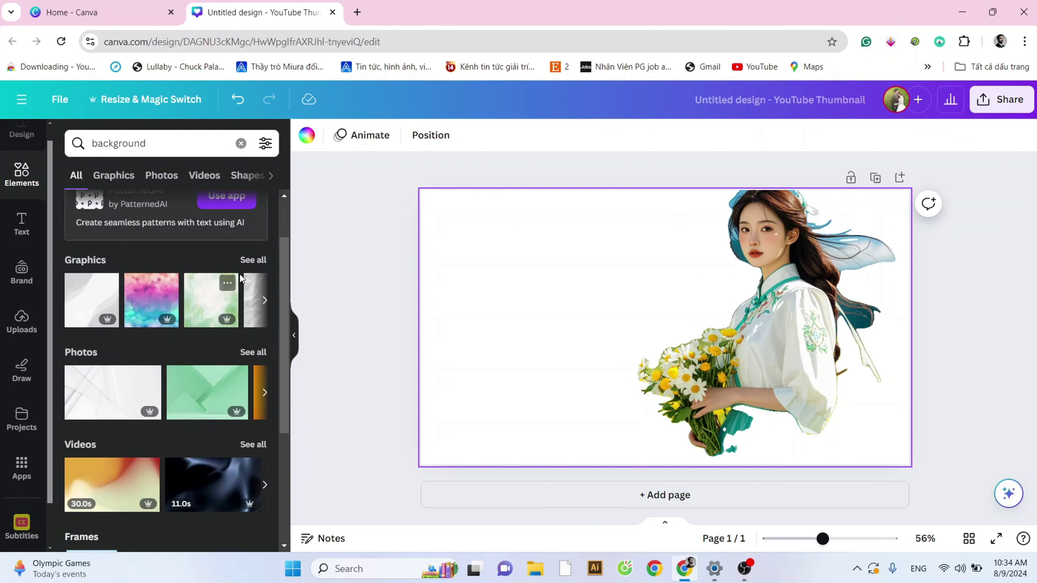
pyautogui.click(253, 352)
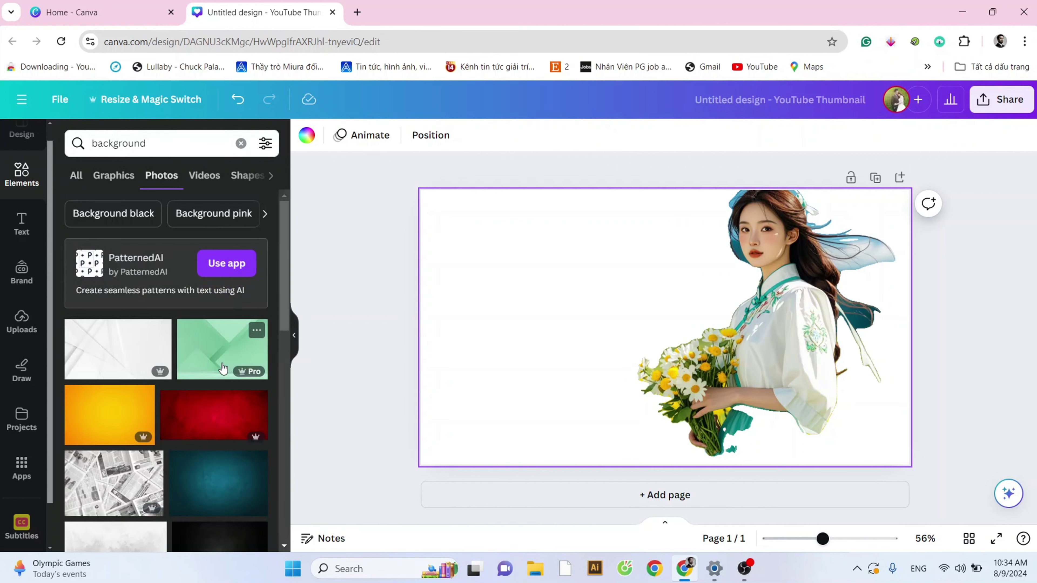
# Set the dark teal textured photo as the page background and move the woman cutout to the page's left half.
pyautogui.scroll(-3, 223, 368)
pyautogui.click(230, 297)
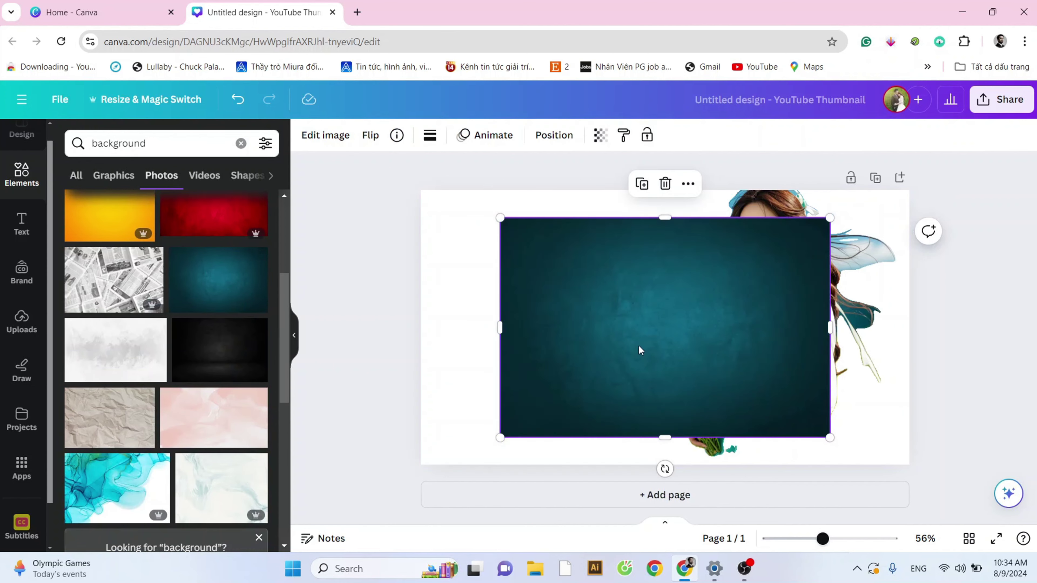
pyautogui.rightClick(600, 332)
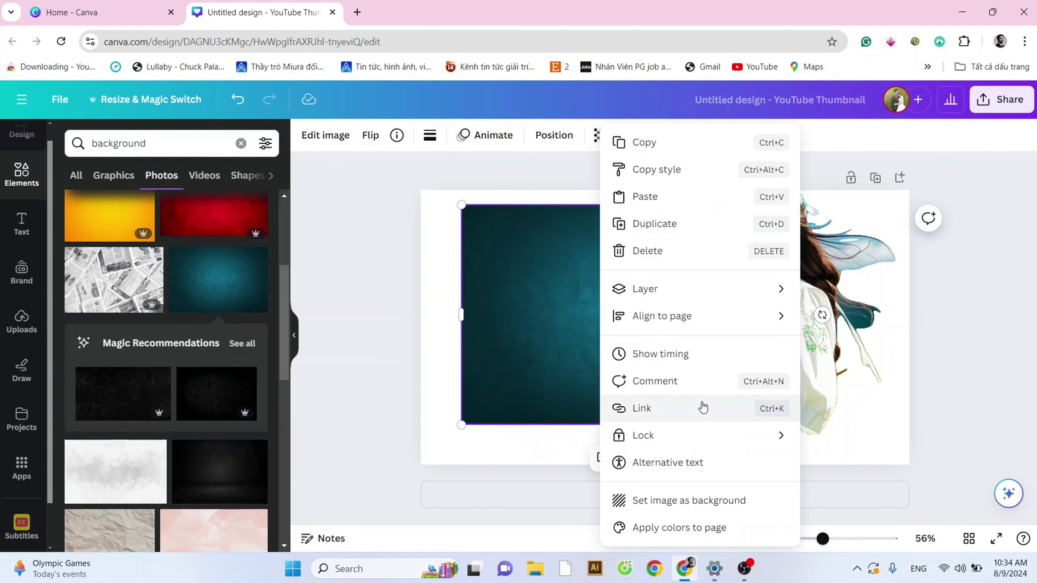
pyautogui.click(710, 497)
pyautogui.moveTo(765, 371); pyautogui.dragTo(590, 368)
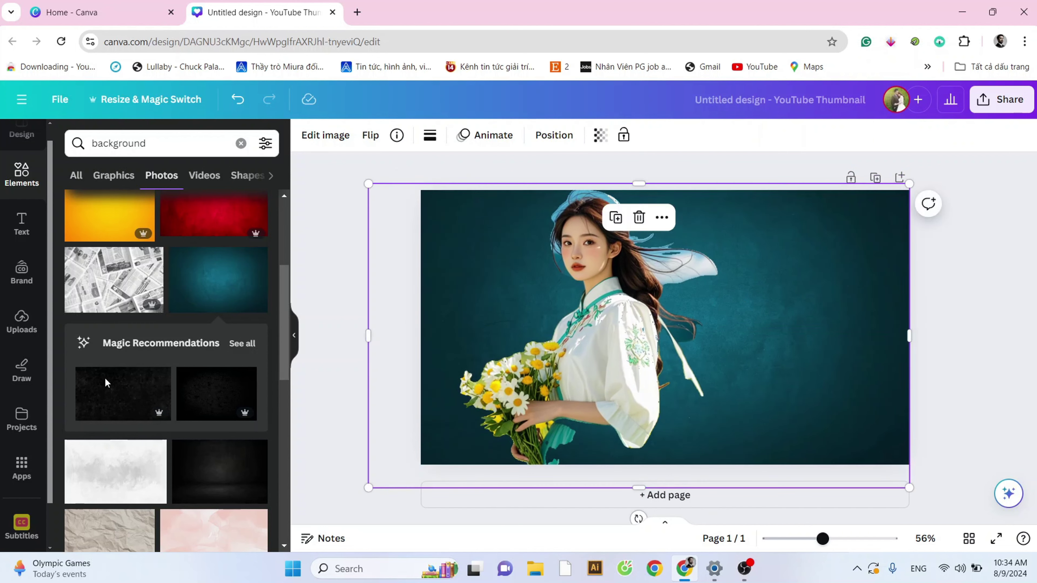
# Upload the snowy mountain photo of the woman in a white hat to Clear Background and remove its background.
pyautogui.scroll(-1, 23, 498)
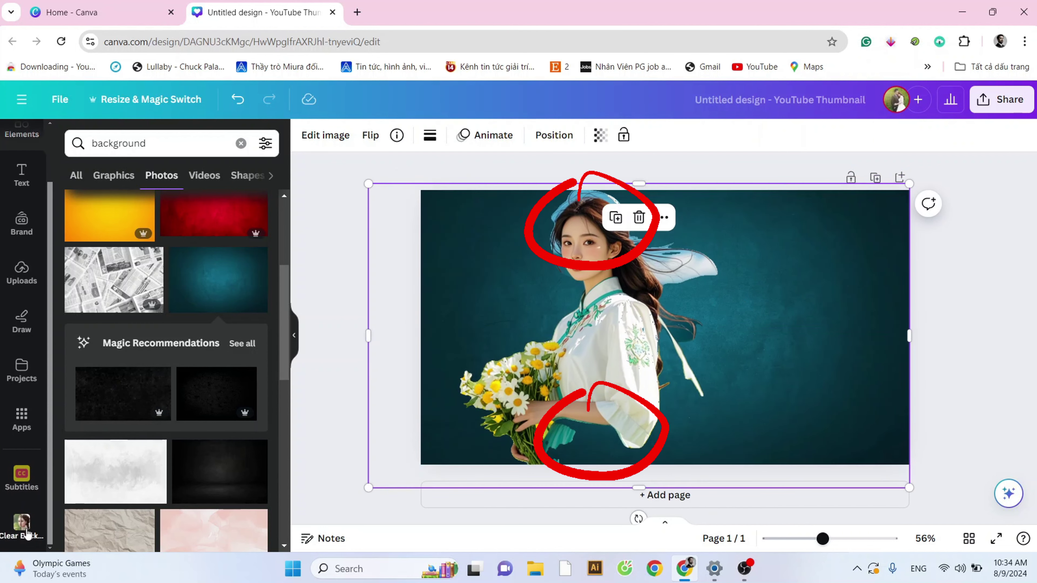
pyautogui.click(21, 524)
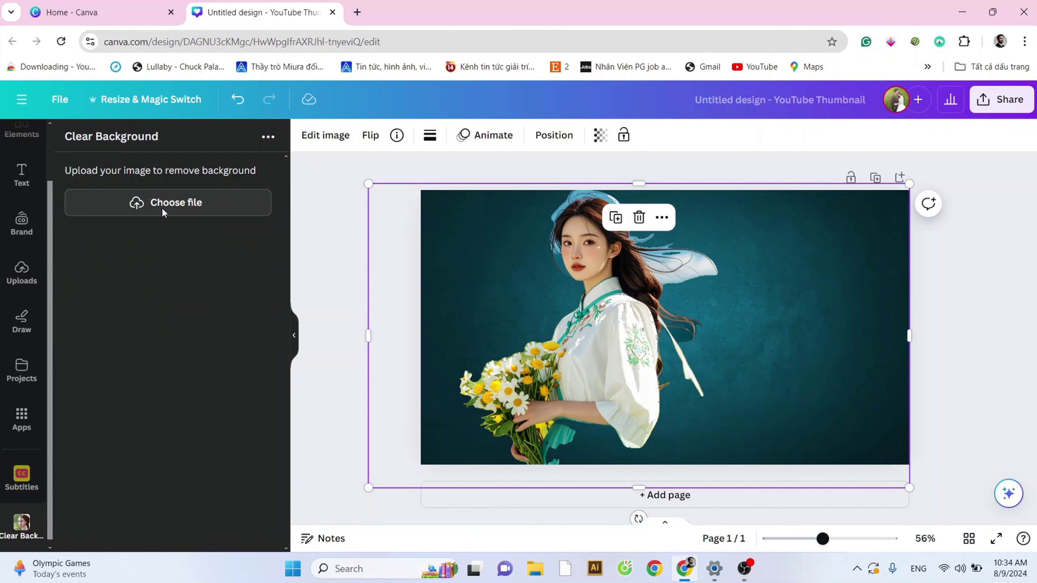
pyautogui.click(163, 206)
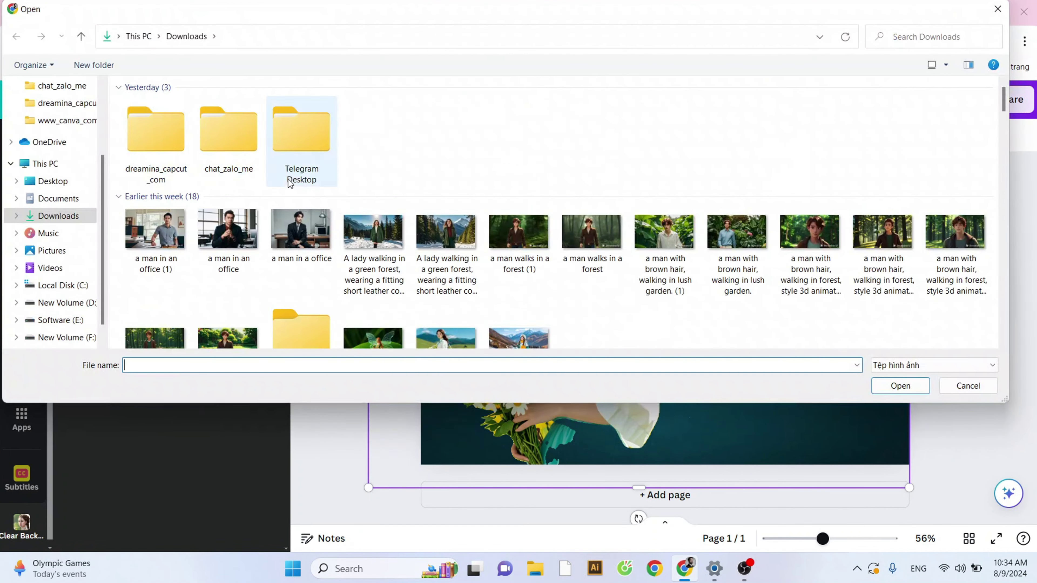
pyautogui.doubleClick(419, 262)
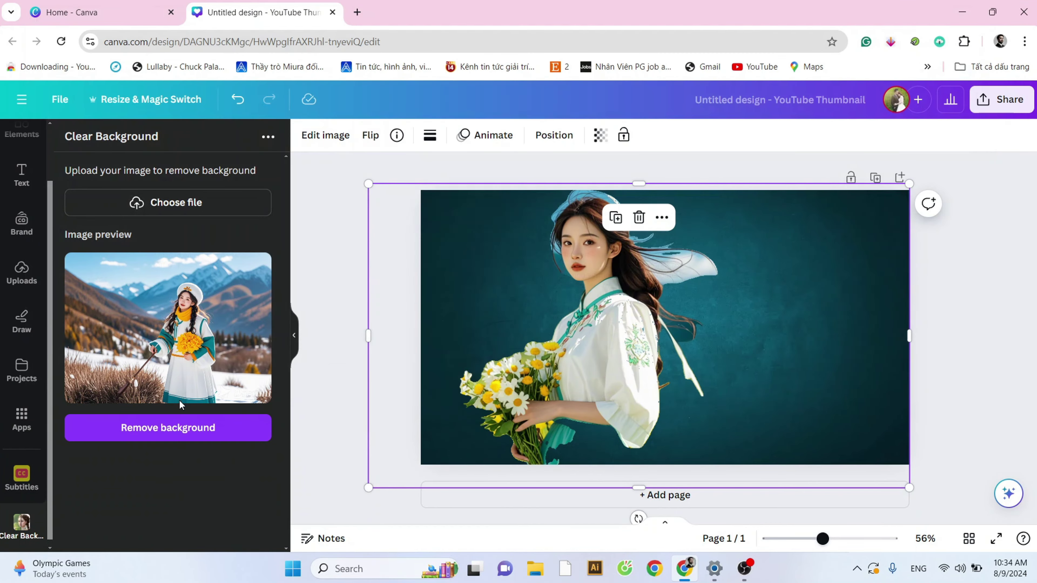
pyautogui.click(169, 428)
# Enlarge the white-hat woman cutout to about the page's height and place it on the page's right half.
pyautogui.moveTo(510, 433); pyautogui.dragTo(370, 511)
pyautogui.moveTo(774, 348); pyautogui.dragTo(812, 311)
pyautogui.doubleClick(876, 299)
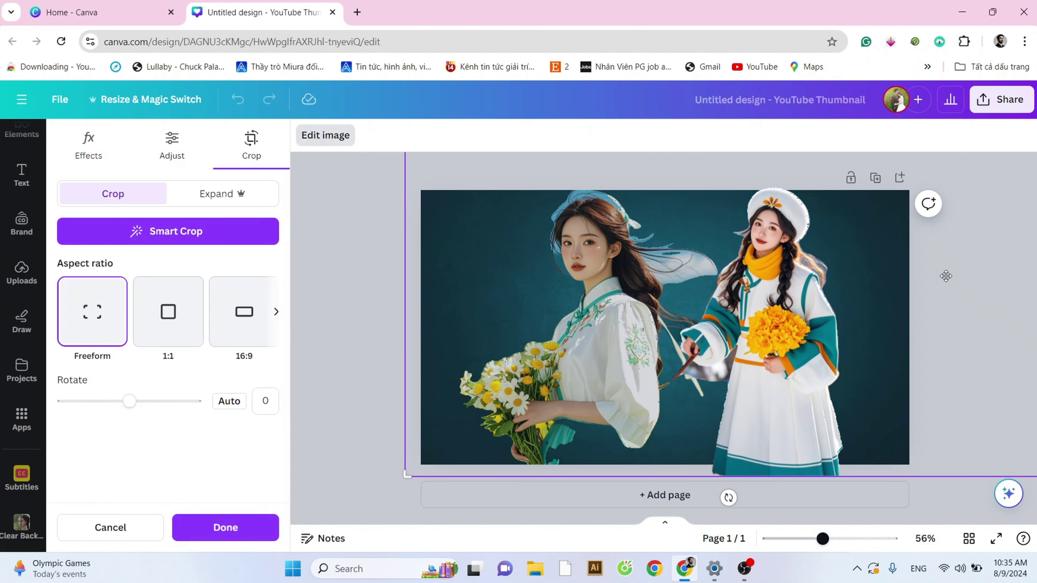
pyautogui.click(357, 277)
pyautogui.click(357, 277)
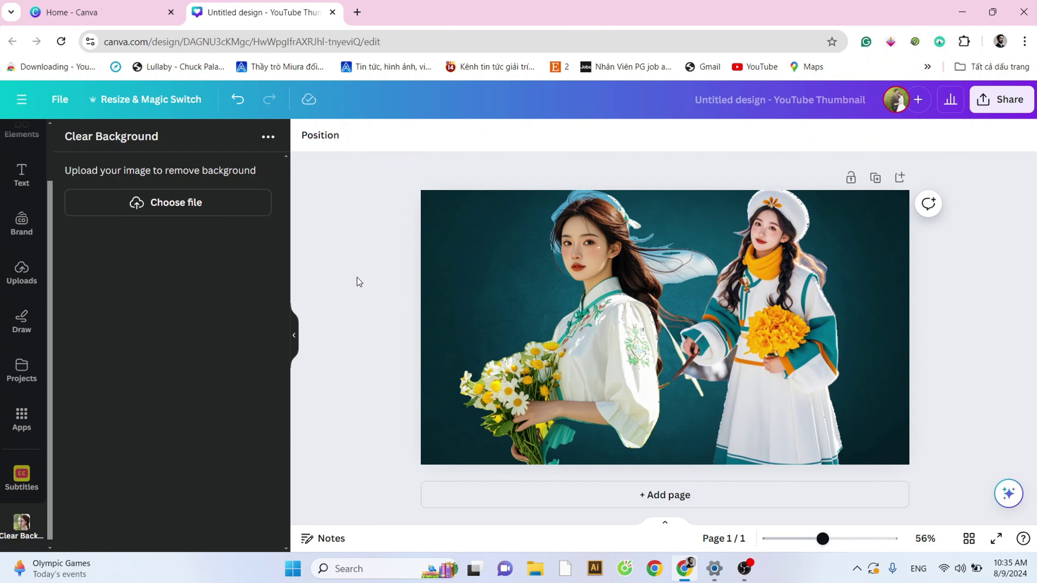
pyautogui.click(618, 307)
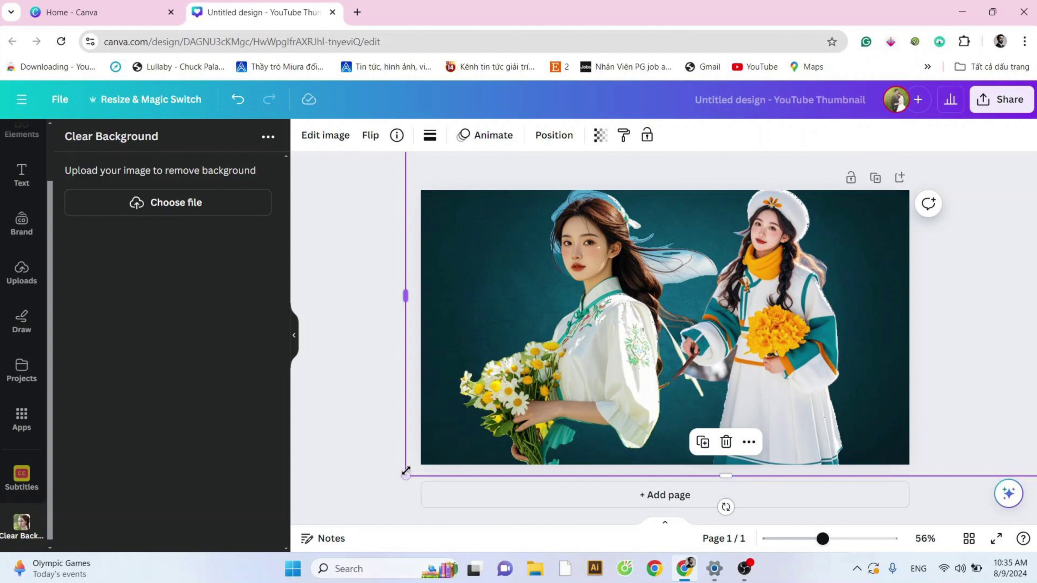
# Open the remove.bg website in a new browser tab and highlight its "100% Automatically and Free" tagline.
pyautogui.click(357, 12)
pyautogui.write('remove')
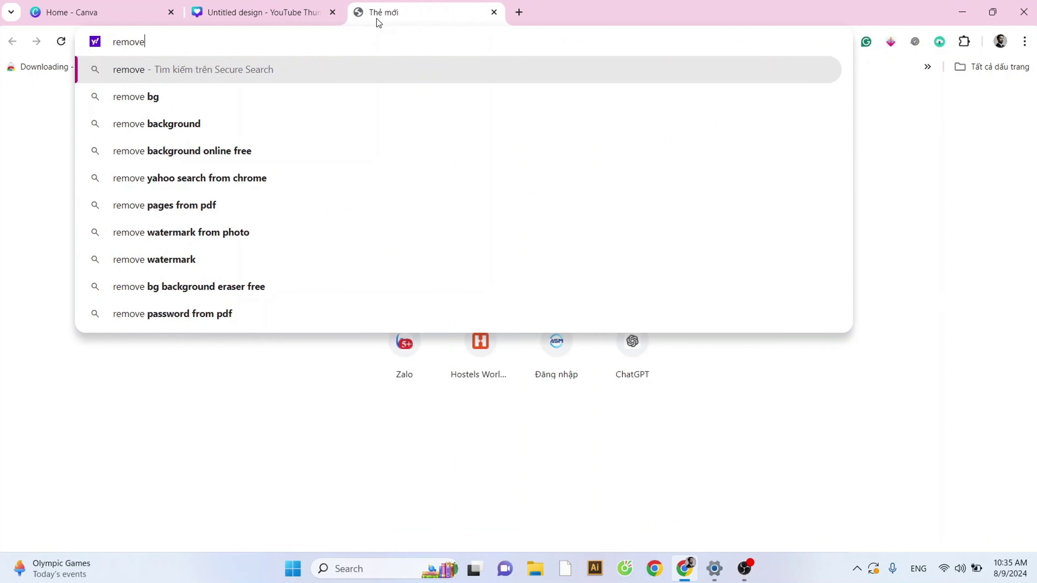
pyautogui.write('.bg')
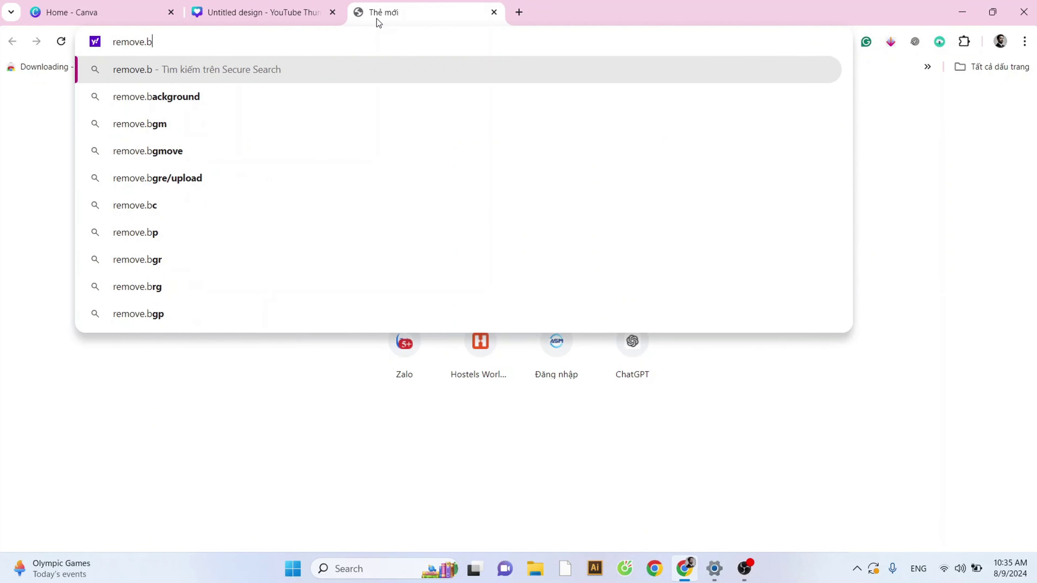
pyautogui.press('Return')
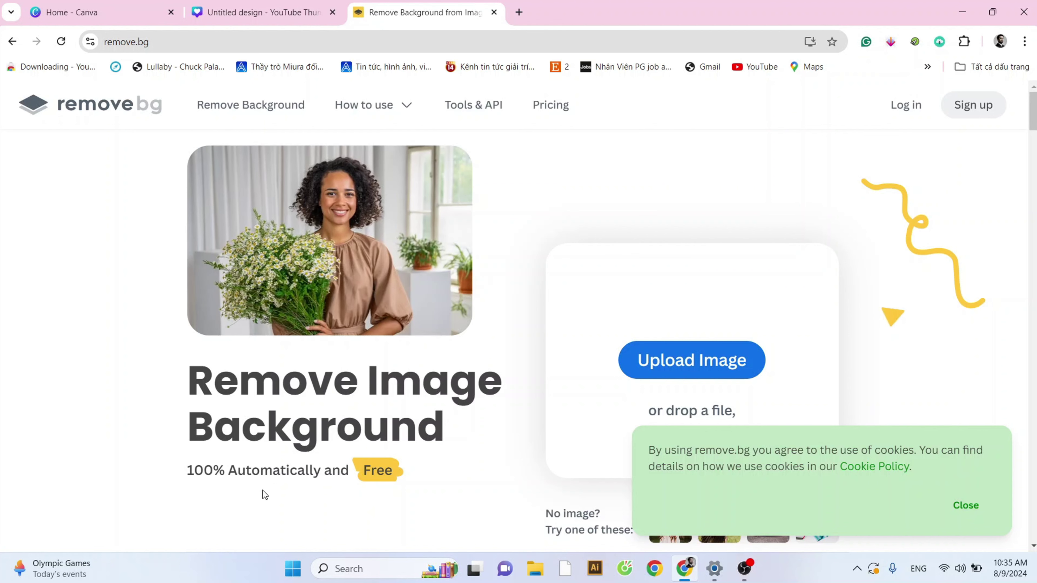
pyautogui.moveTo(190, 473); pyautogui.dragTo(398, 470)
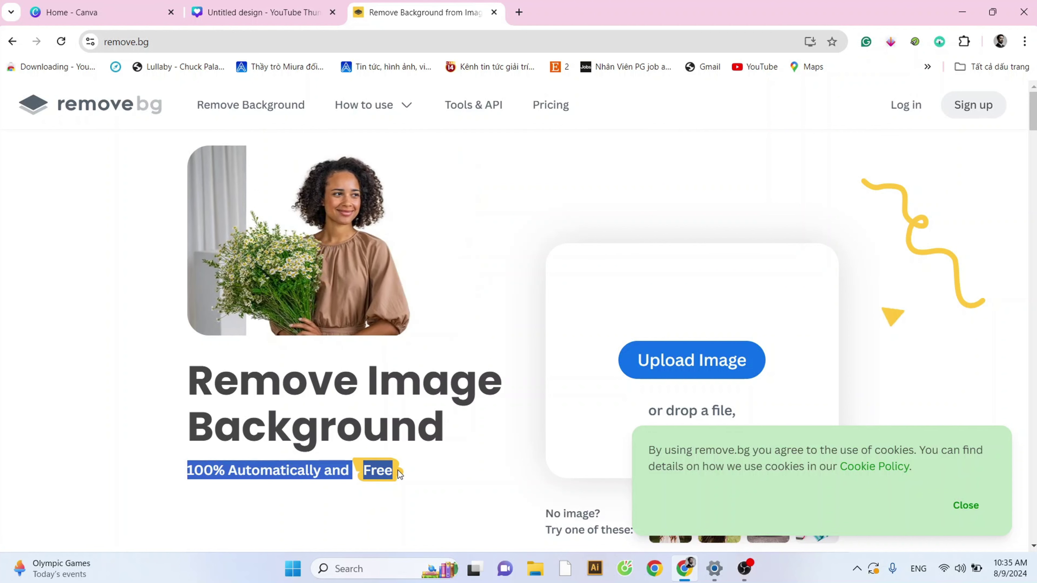
# Dismiss the cookie notice and upload the photo of the woman holding daisies to remove its background.
pyautogui.click(966, 506)
pyautogui.click(692, 359)
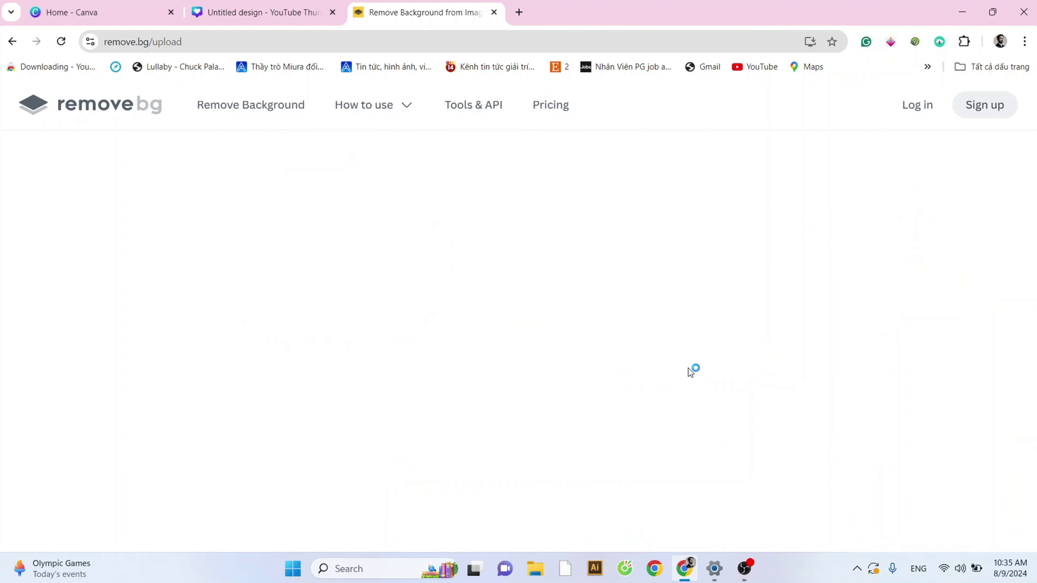
pyautogui.click(519, 291)
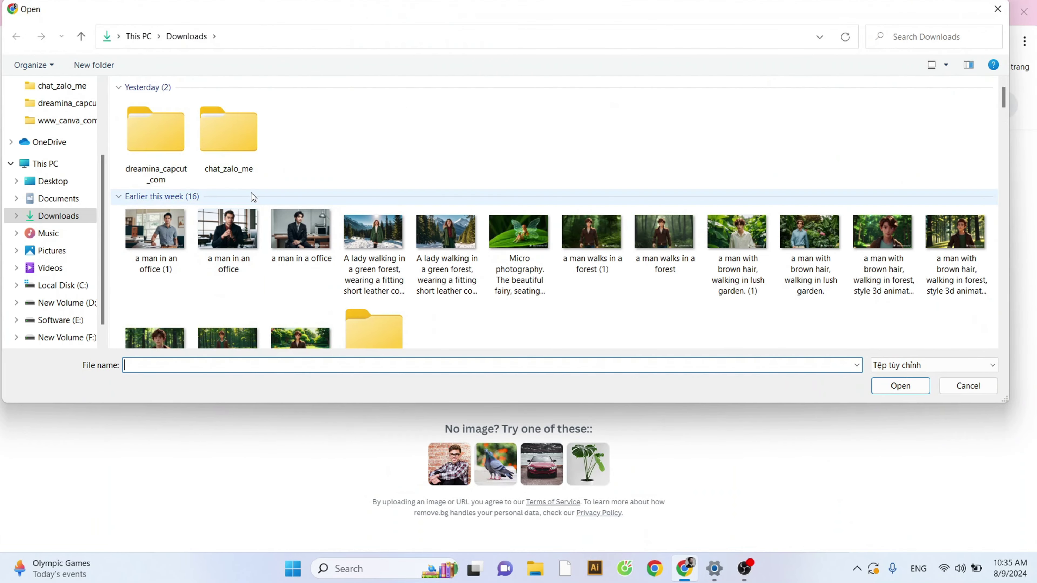
pyautogui.doubleClick(384, 255)
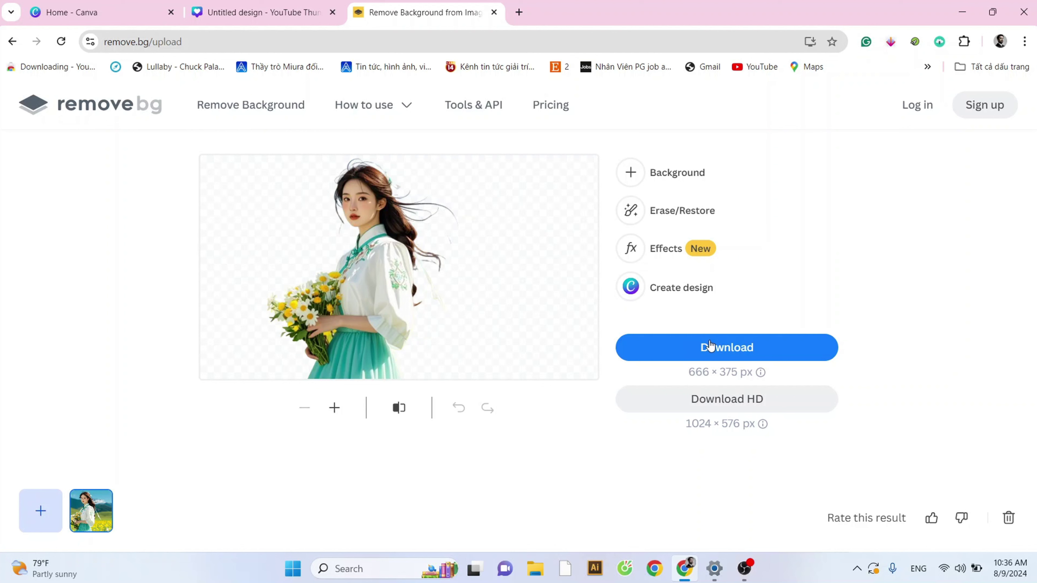
# Download the woman cutout at 666 × 375 px and look at the Erase/Restore brush options.
pyautogui.click(719, 350)
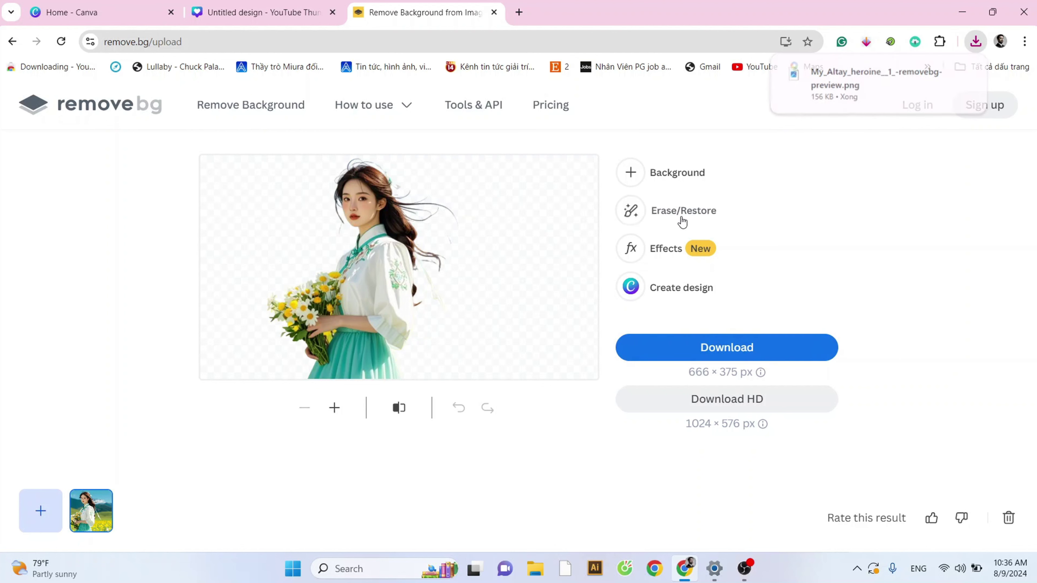
pyautogui.click(712, 224)
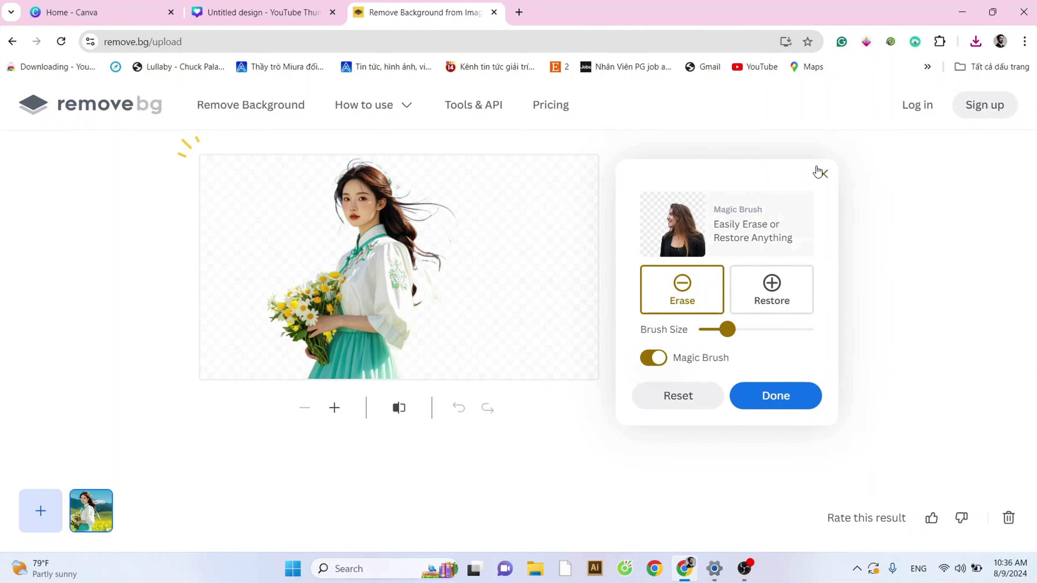
pyautogui.click(833, 155)
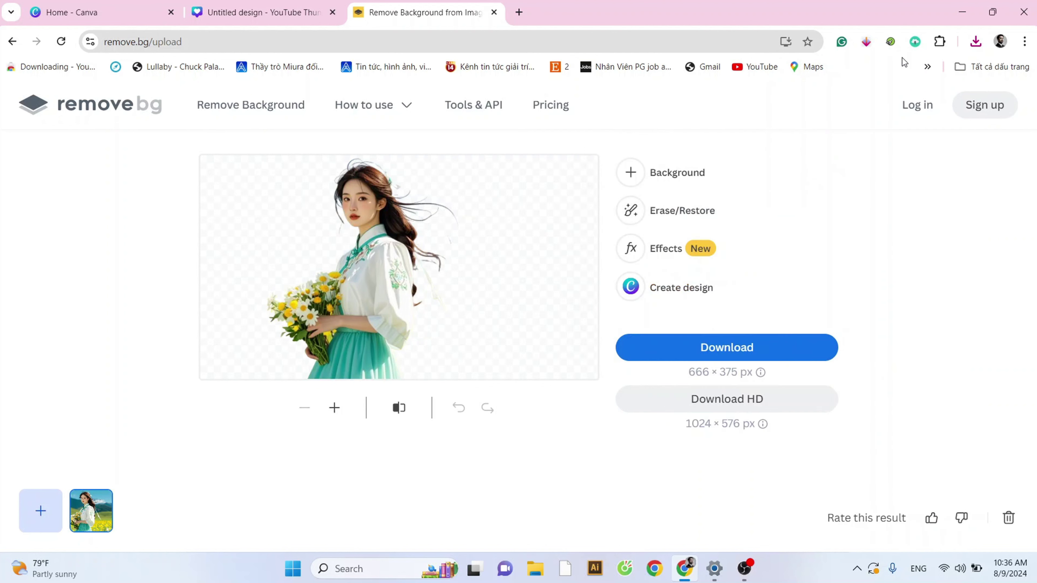
# Show the downloaded cutout My_Altay_heroine__1_-removebg-preview.png in its folder.
pyautogui.click(974, 40)
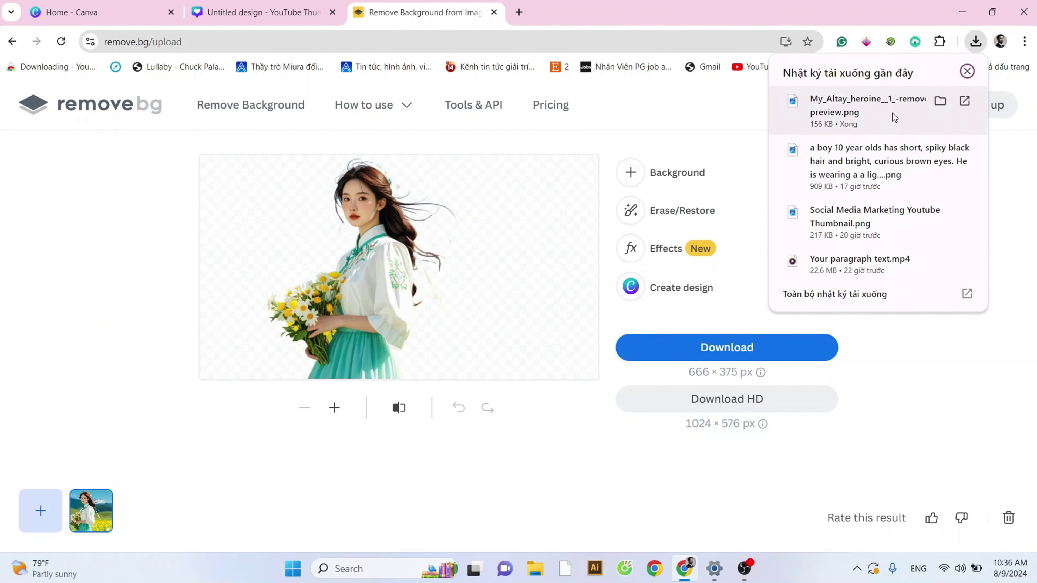
pyautogui.click(940, 101)
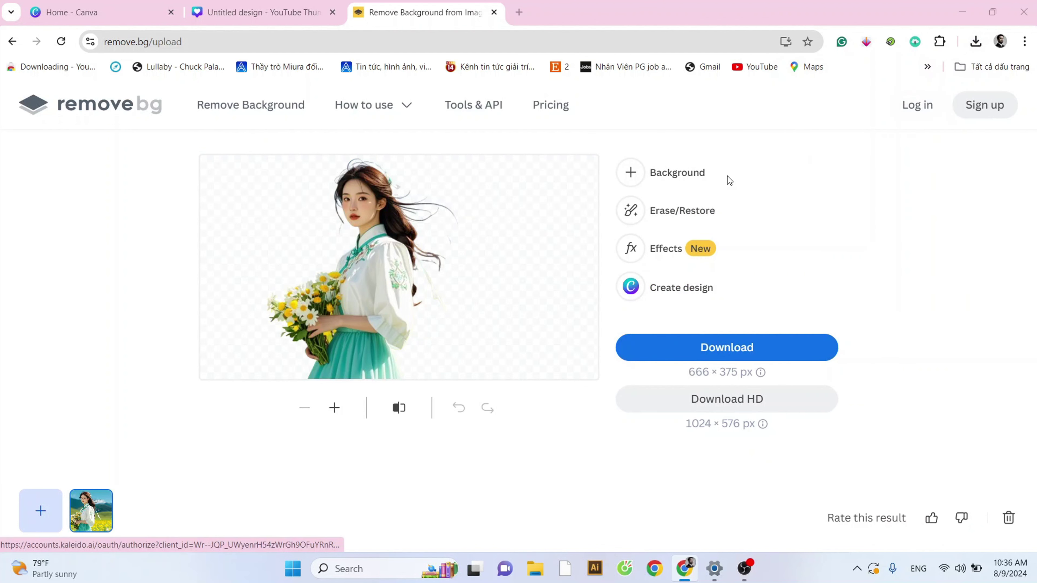